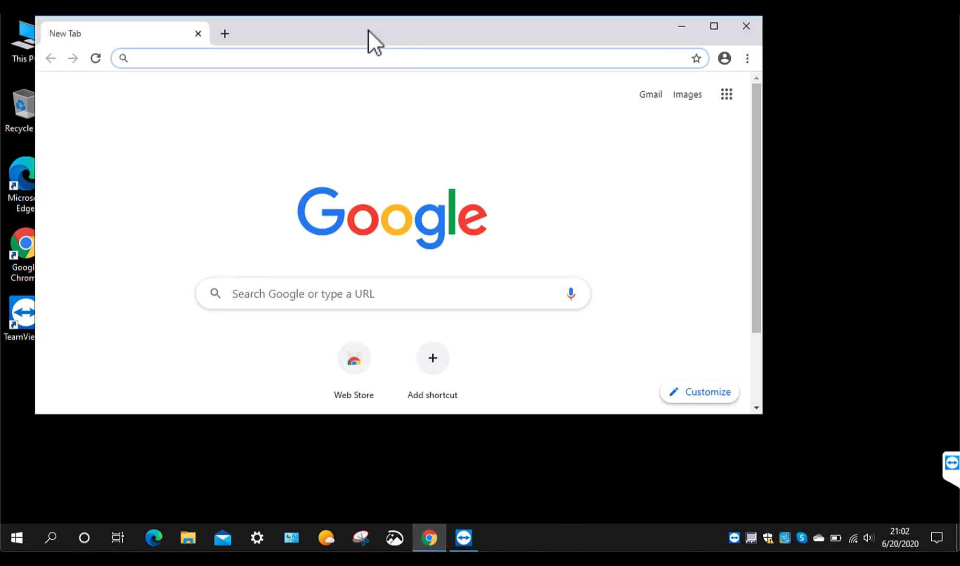
Drag the Chrome window by its title bar down and right toward the screen centre
left_click_drag(364, 31, 466, 71)
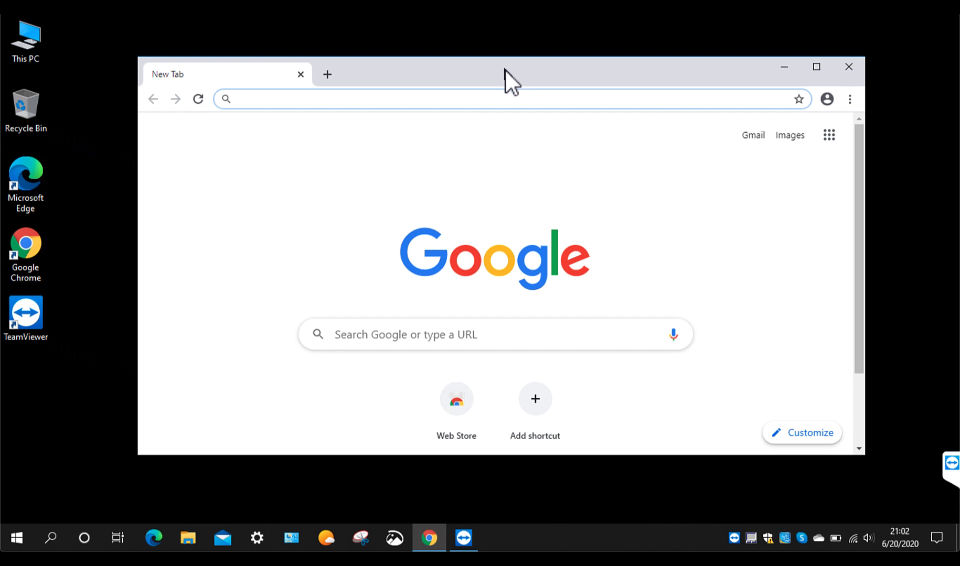
Nudge the window lower, push it nearly off the bottom-right corner, then drag it back near the centre
mouse_move(506, 70)
left_mouse_down()
mouse_move(506, 85)
mouse_move(495, 75)
mouse_move(479, 80)
mouse_move(502, 73)
left_mouse_up()
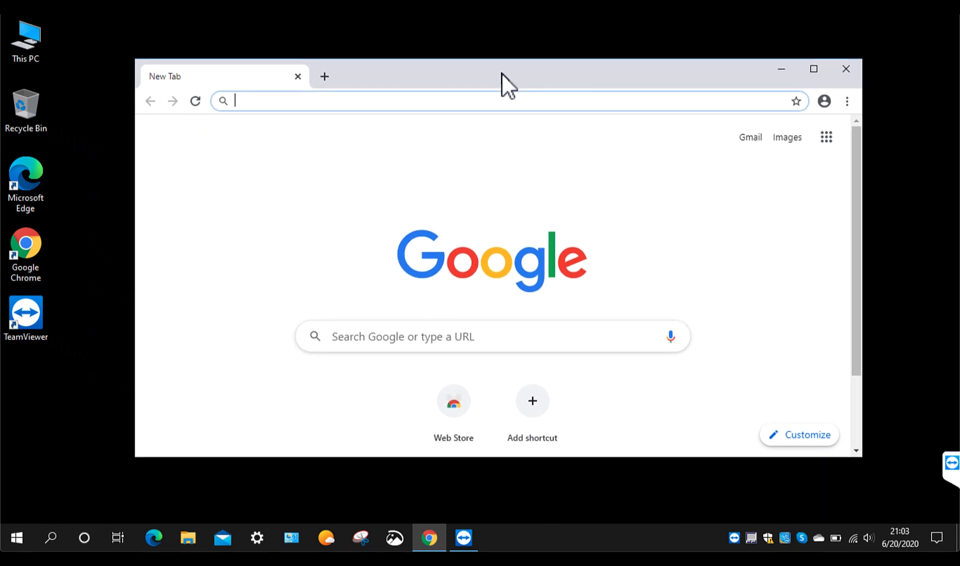
left_click_drag(501, 73, 496, 93)
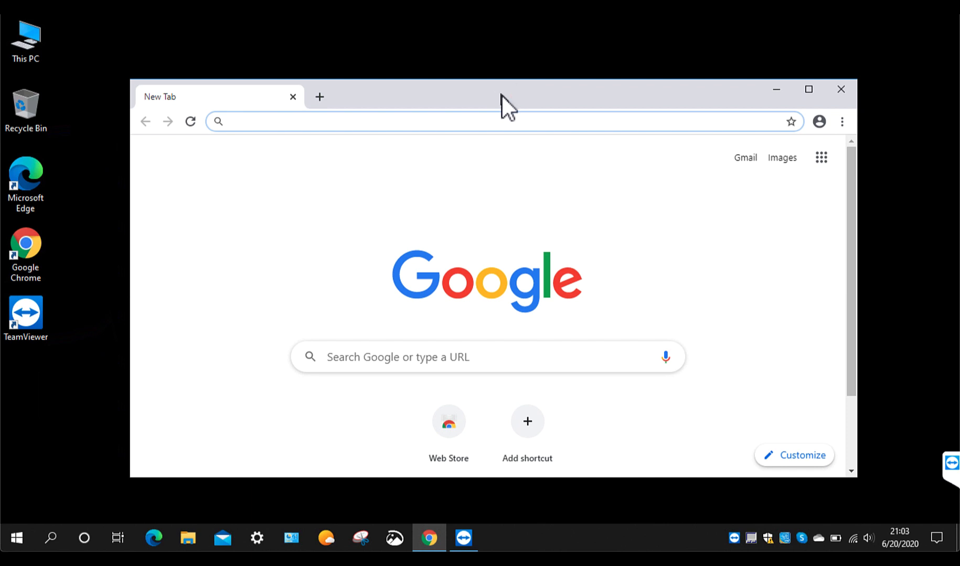
left_click_drag(404, 90, 860, 481)
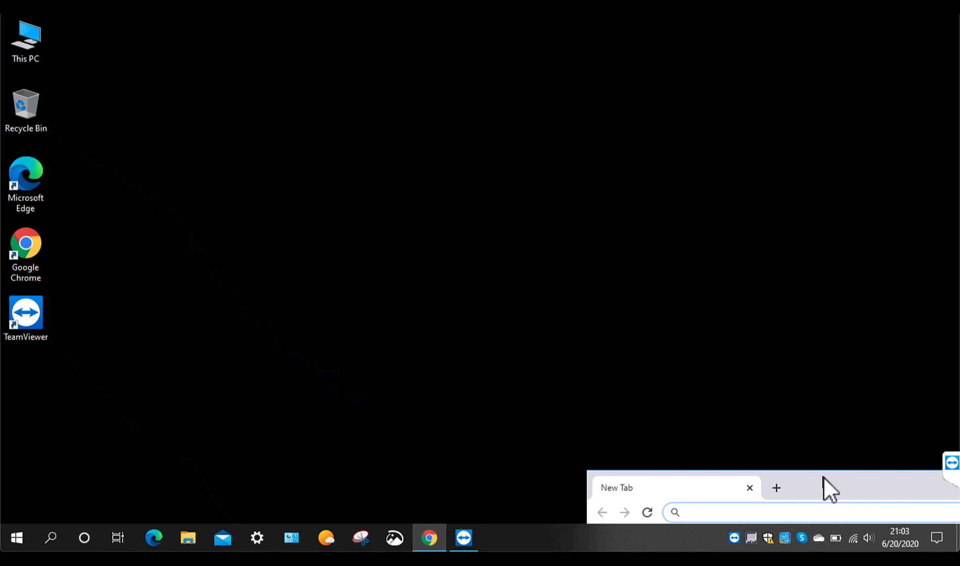
left_click_drag(832, 486, 387, 82)
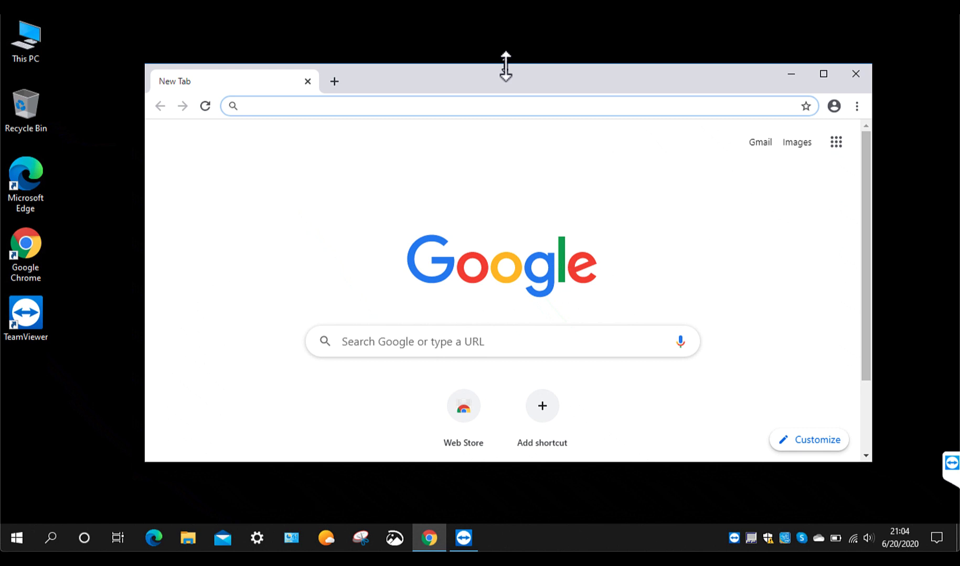
Adjust the top and bottom edges so the window stretches from near the screen top to above the taskbar
left_click_drag(506, 66, 499, 179)
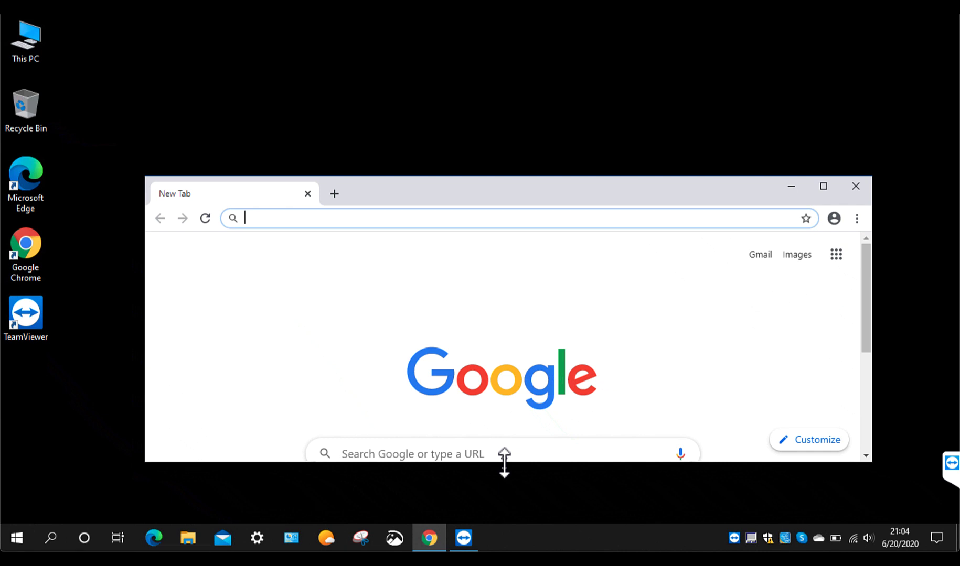
left_click_drag(504, 462, 493, 491)
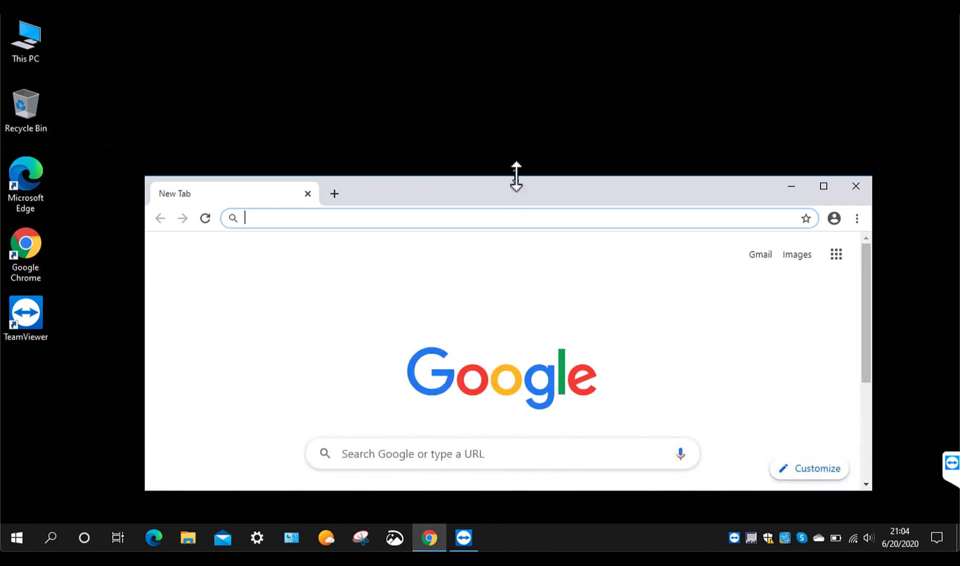
left_click_drag(514, 176, 518, 52)
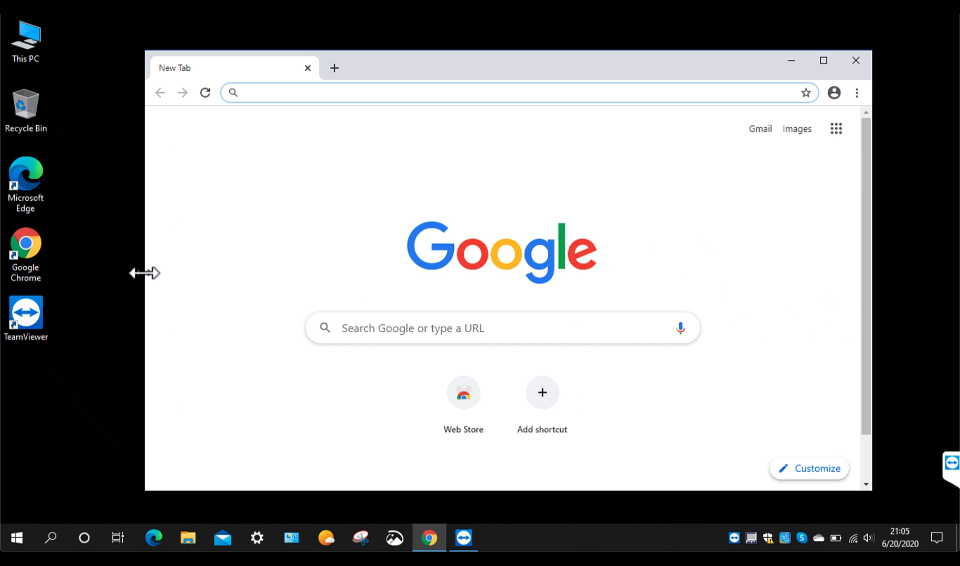
Extend the window's left border outward and fine-tune its right border
left_click_drag(145, 273, 125, 269)
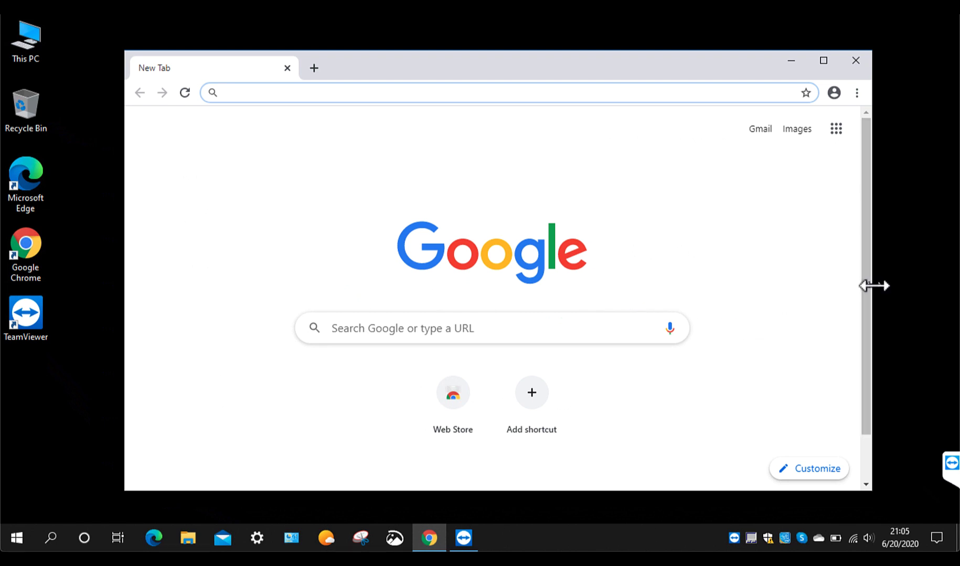
mouse_move(873, 285)
left_mouse_down()
mouse_move(895, 287)
mouse_move(871, 284)
left_mouse_up()
Pull the bottom-left corner in and reshape the bottom-right corner to make the window smaller
left_click_drag(125, 493, 123, 472)
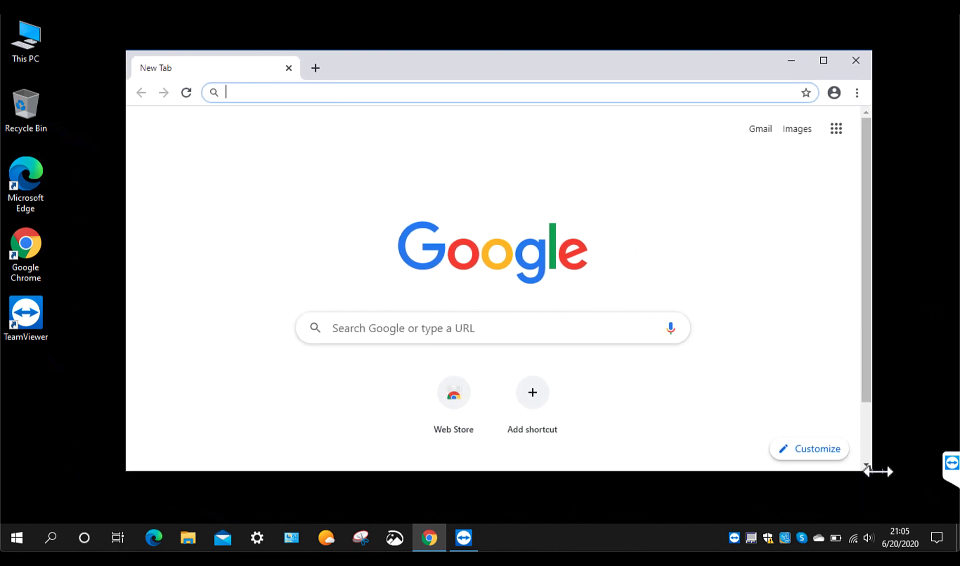
left_click_drag(869, 469, 852, 487)
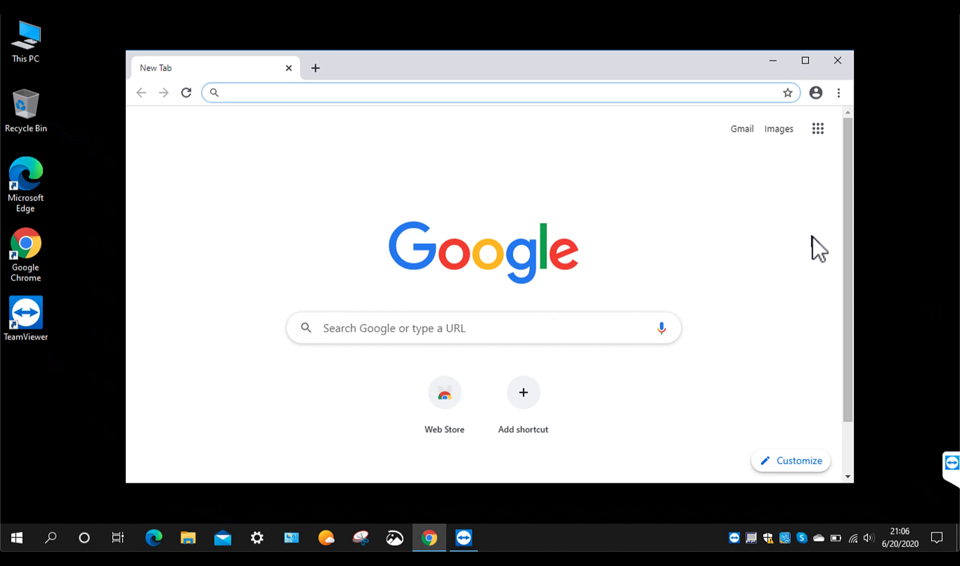
Shrink the window from its bottom-right corner to a thin strip, then widen it to the right
left_click_drag(858, 488, 455, 144)
left_click_drag(593, 193, 858, 218)
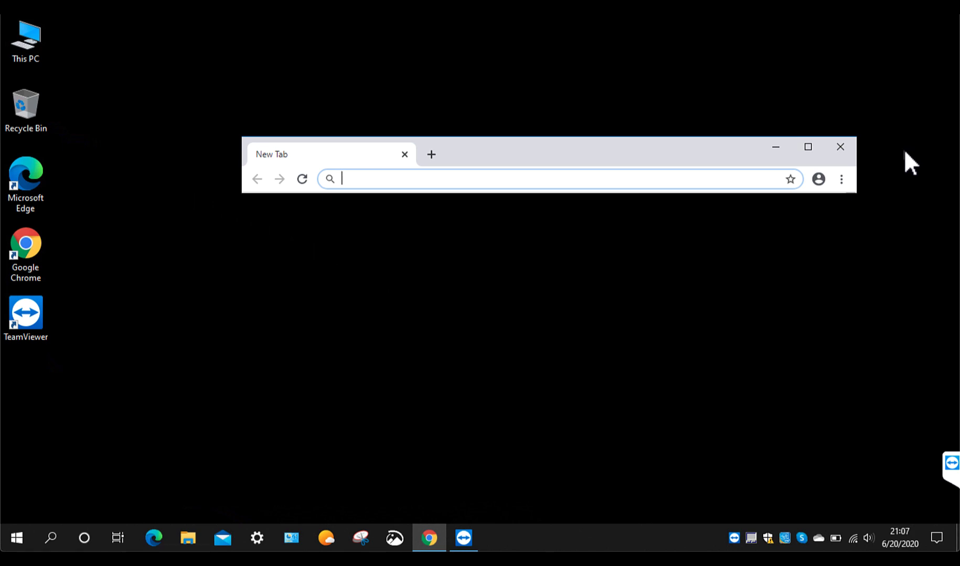
Narrow the strip, move it to the upper left, and enlarge it until the New Tab page shows
left_click_drag(860, 191, 513, 184)
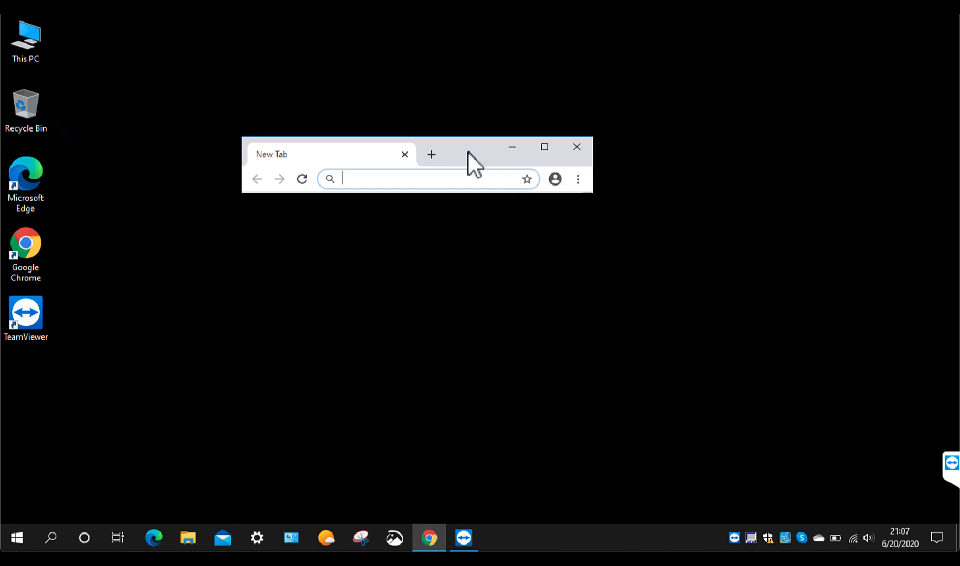
left_click_drag(466, 151, 318, 66)
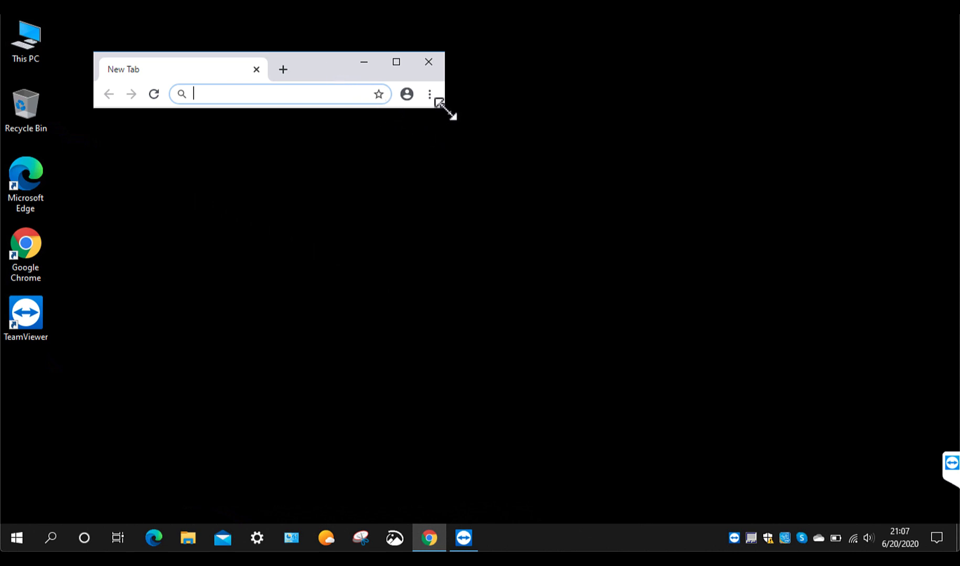
left_click_drag(445, 109, 776, 450)
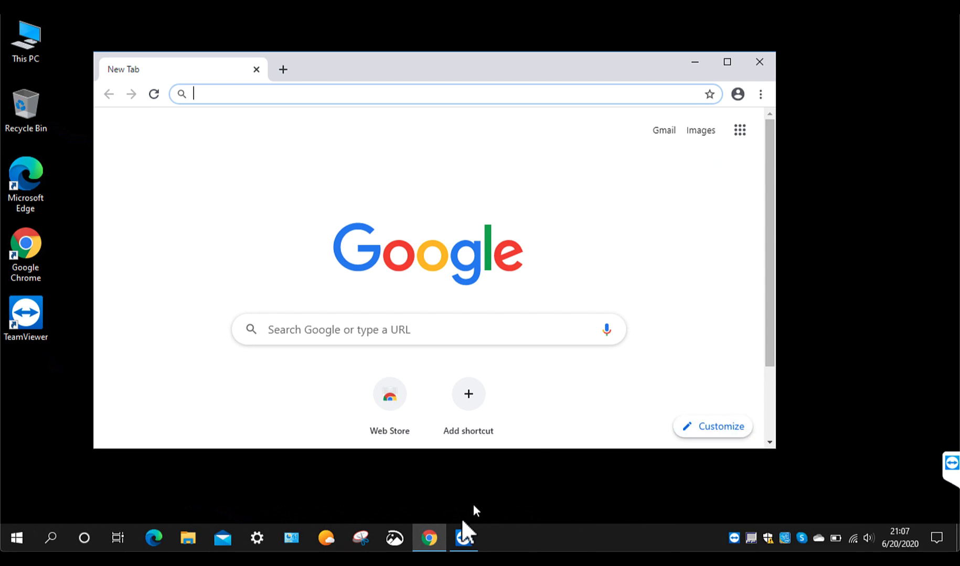
Open a second new tab and pull it out into its own window
right_click(427, 531)
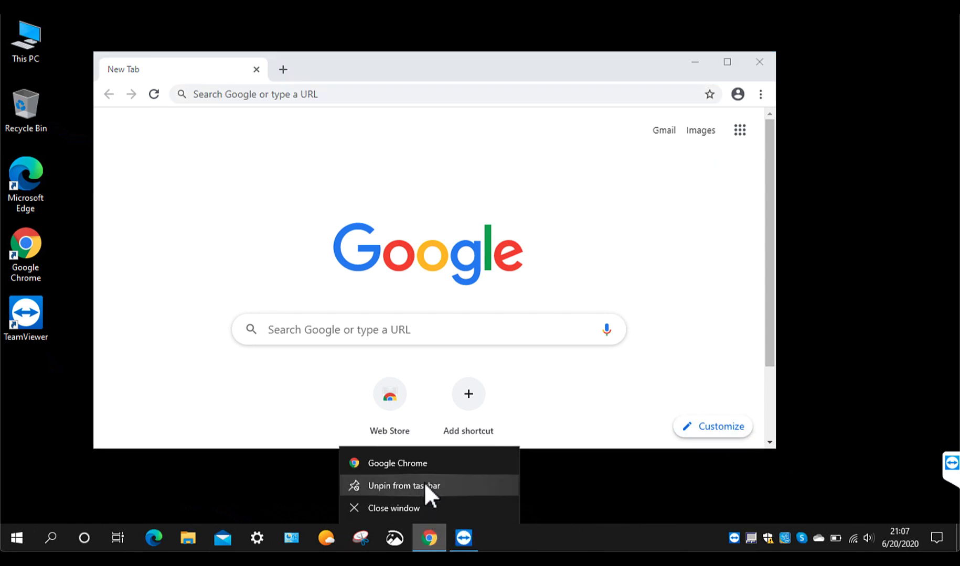
left_click(599, 239)
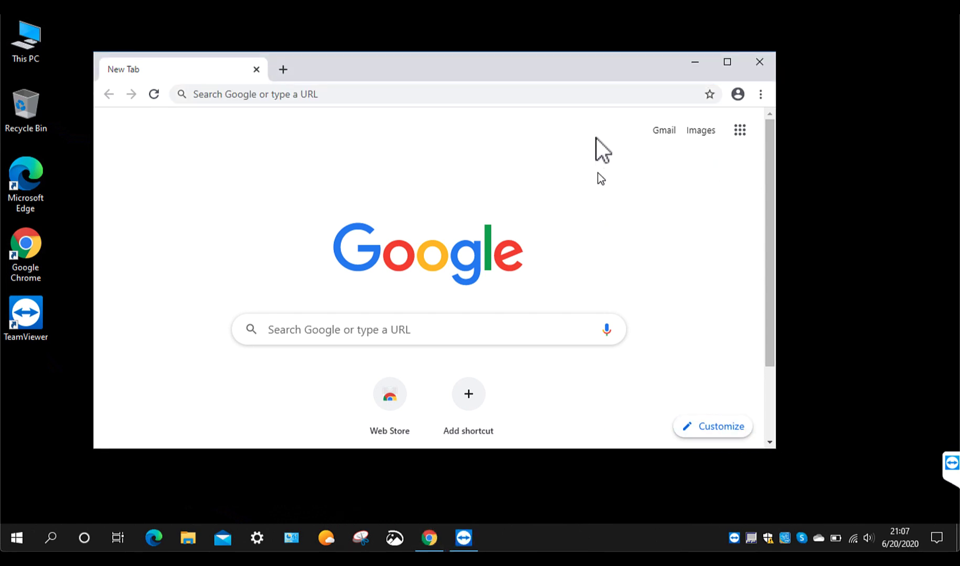
left_click(281, 69)
left_click_drag(317, 72, 546, 123)
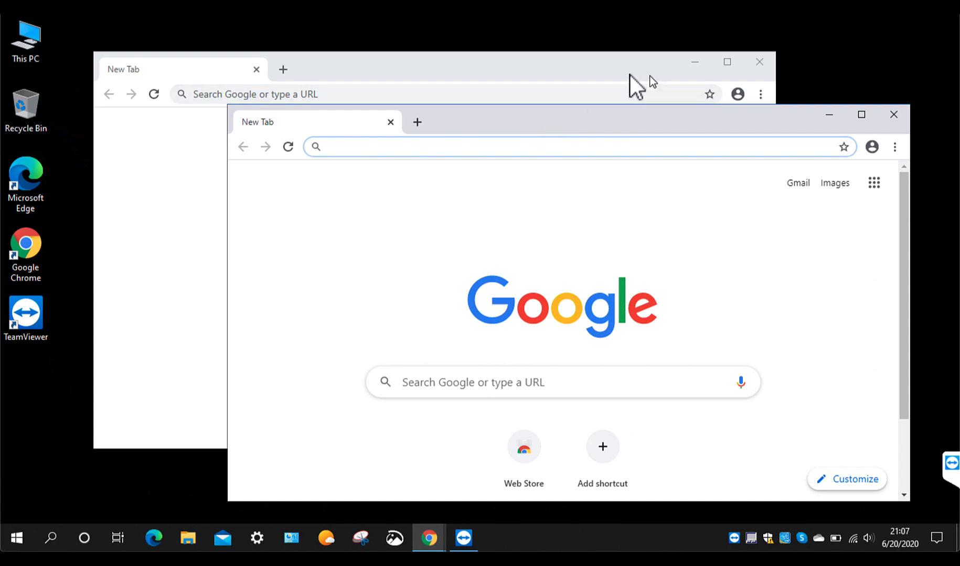
left_click_drag(596, 123, 583, 116)
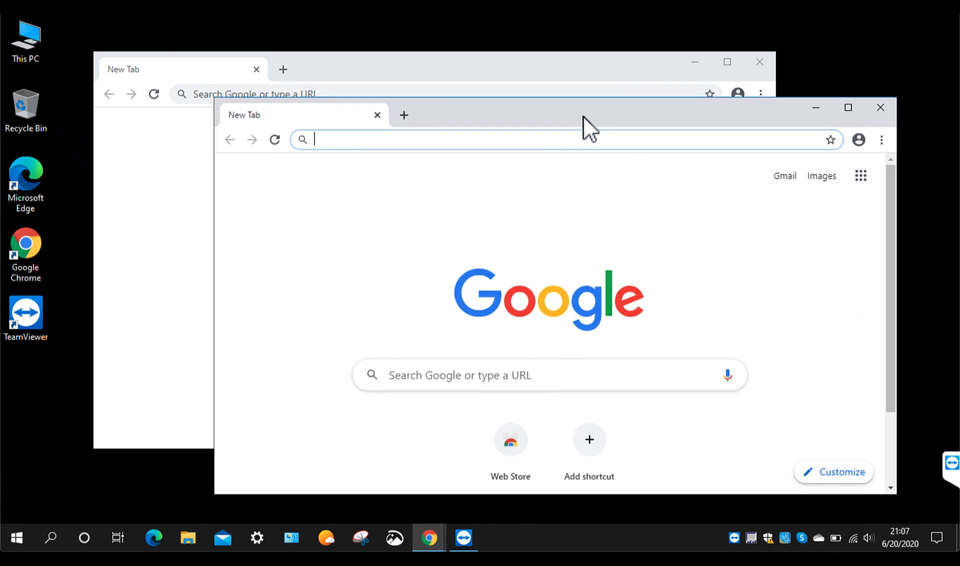
Shrink the front window and move the larger window to the upper left
left_click(575, 70)
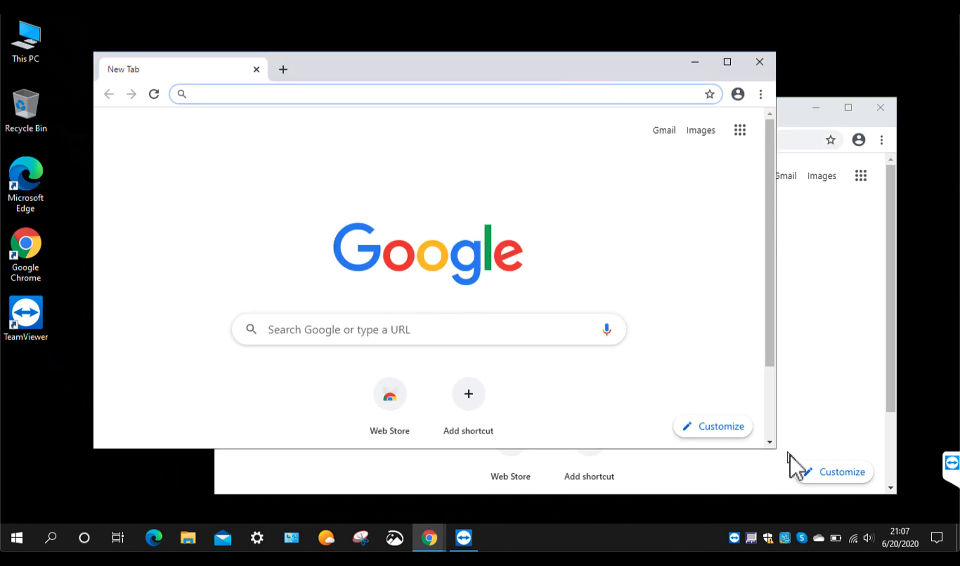
left_click_drag(777, 452, 332, 98)
left_click_drag(496, 115, 352, 57)
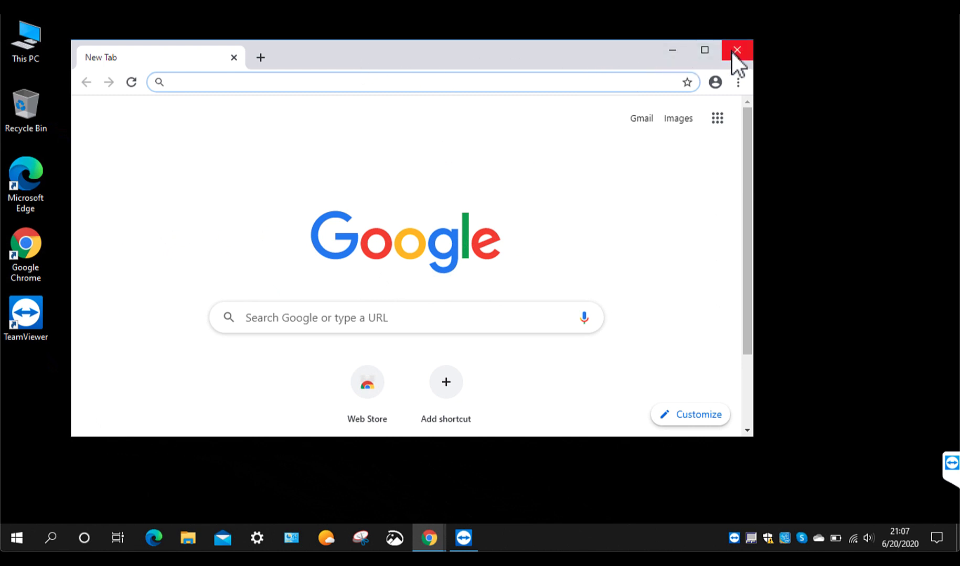
Close all Chrome windows from the taskbar and launch a fresh browser window
right_click(430, 537)
left_click(424, 508)
left_click(430, 538)
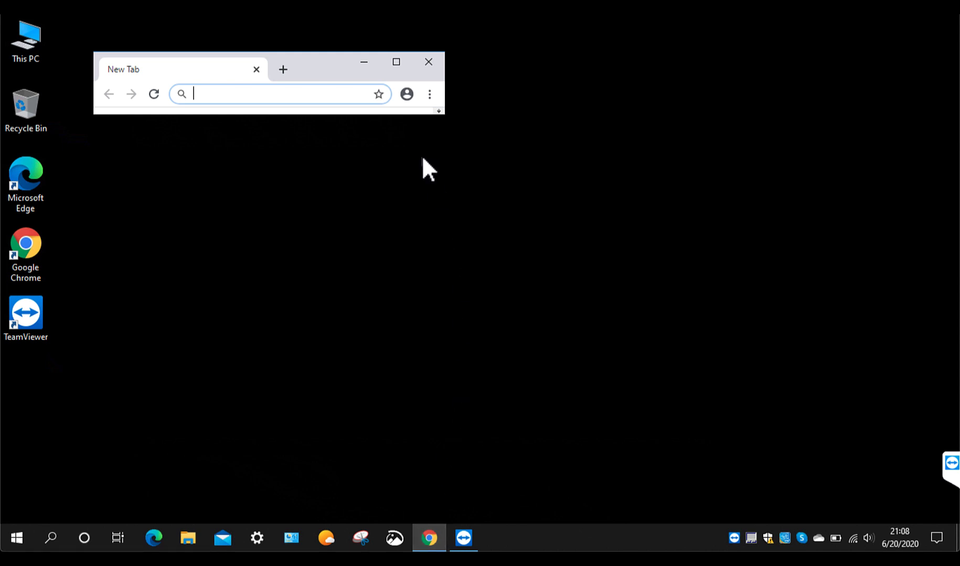
Reposition the new window, enlarge it to show the New Tab page, and nudge it up-left
left_click_drag(313, 69, 347, 103)
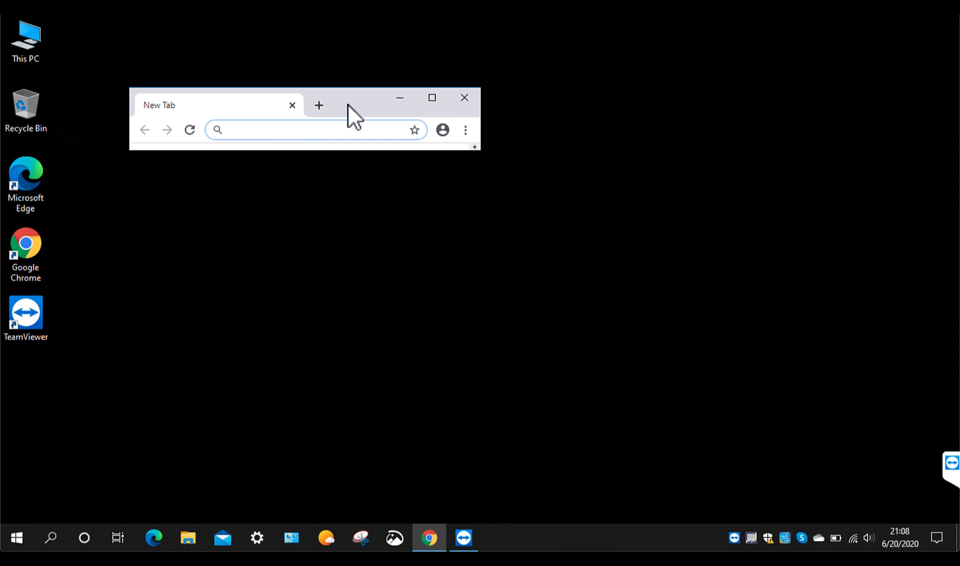
left_click_drag(347, 104, 344, 80)
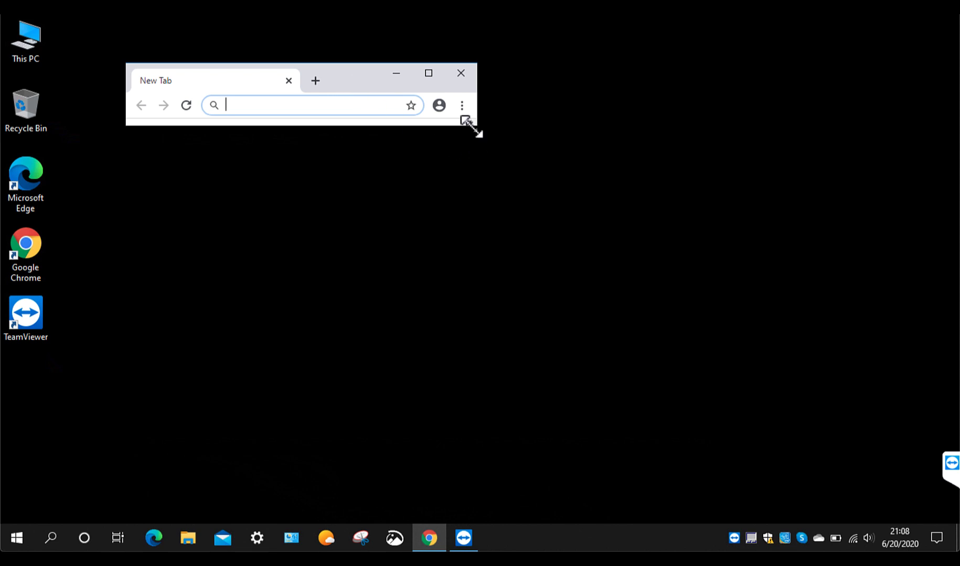
left_click_drag(471, 127, 810, 495)
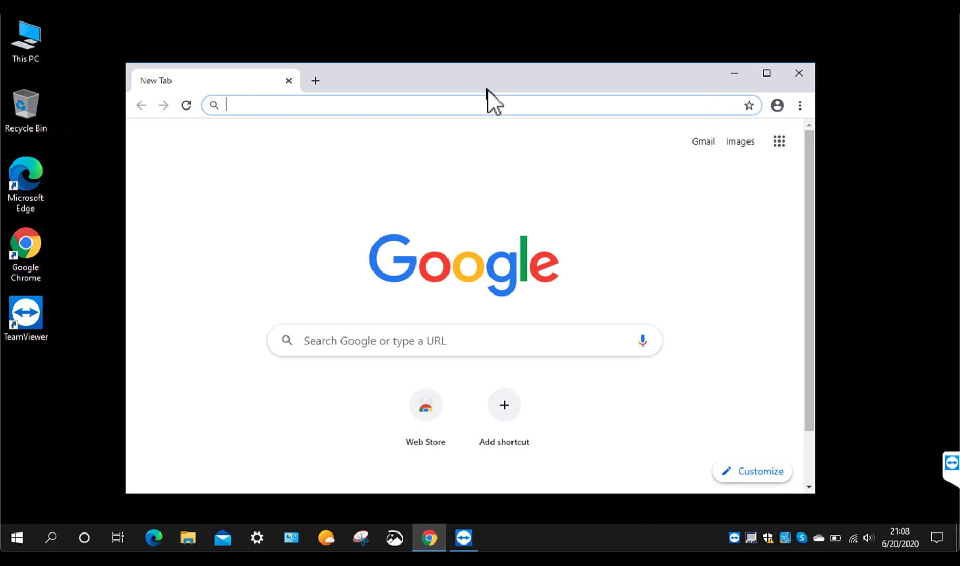
left_click_drag(479, 76, 472, 67)
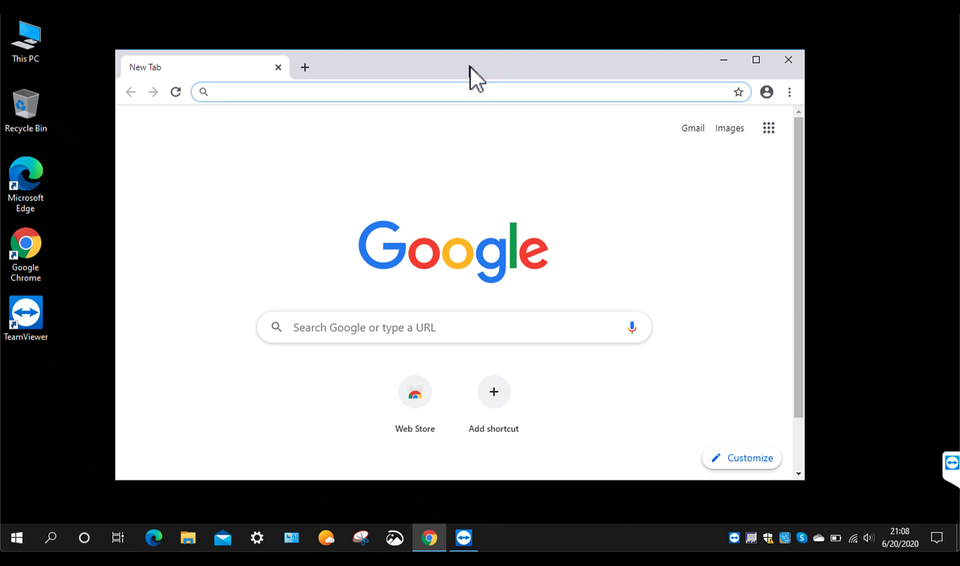
Shrink the window from its top-left corner and drag it mostly off the bottom-right edge
left_click_drag(469, 65, 495, 69)
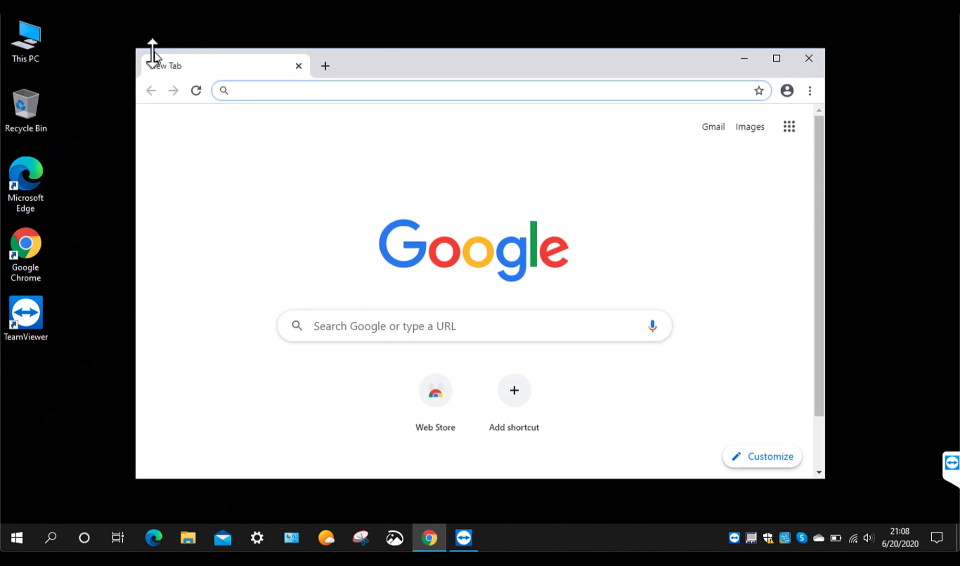
left_click_drag(138, 50, 458, 301)
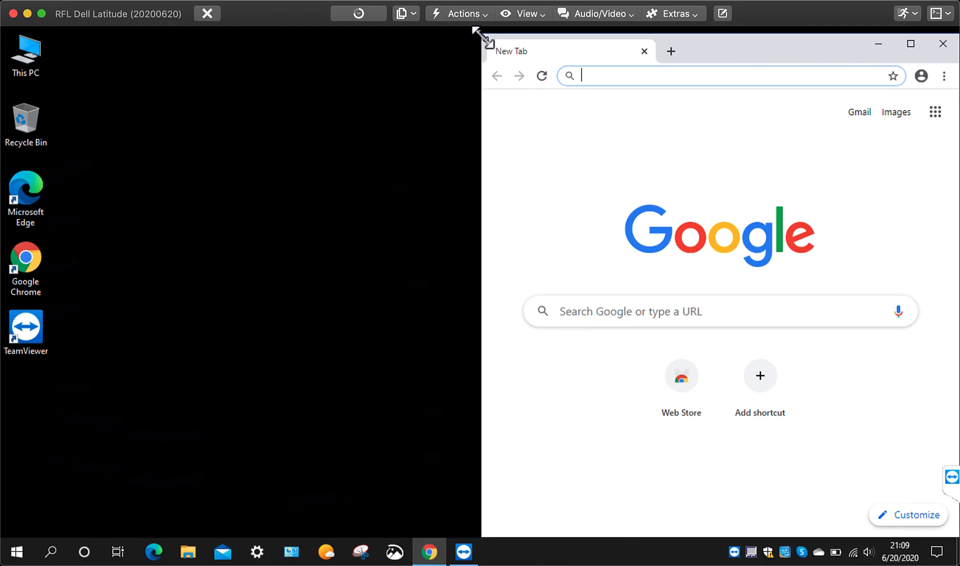
left_click_drag(476, 28, 571, 298)
left_click_drag(817, 311, 919, 493)
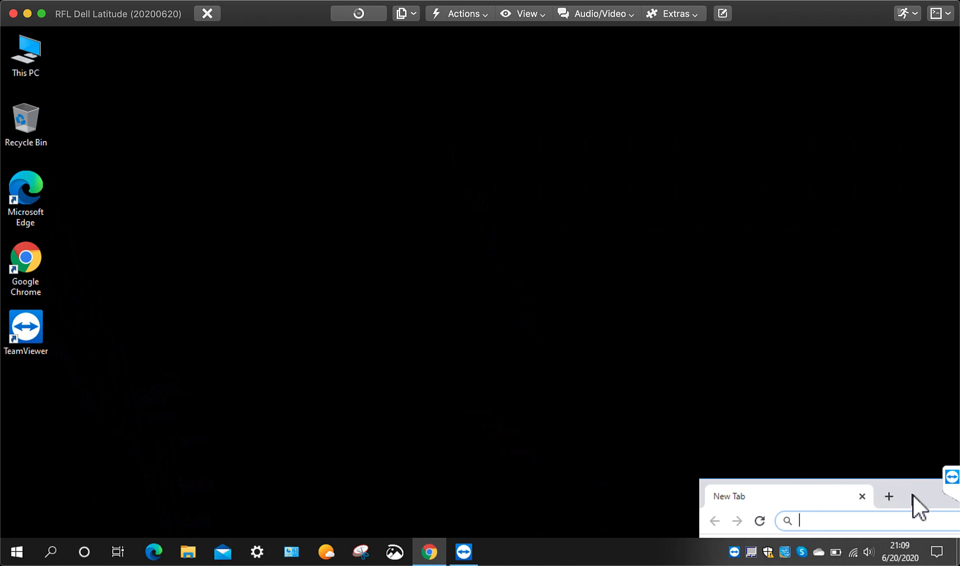
Drag the small New Tab window from the bottom-right corner up to the upper-left area of the desktop
left_click_drag(910, 493, 354, 99)
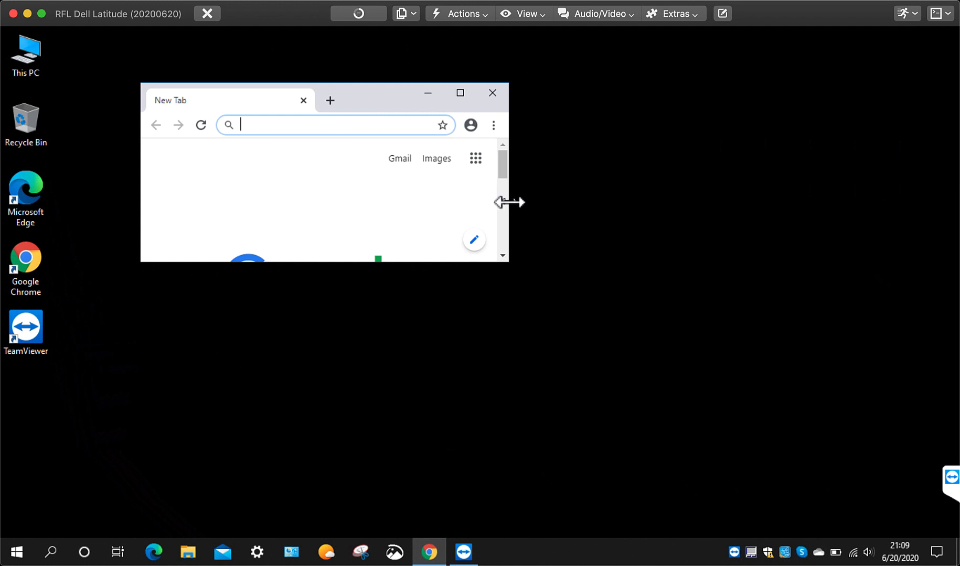
Widen and lengthen the window until the Google search box and shortcut tiles fit, then scroll back up
left_click_drag(509, 202, 568, 207)
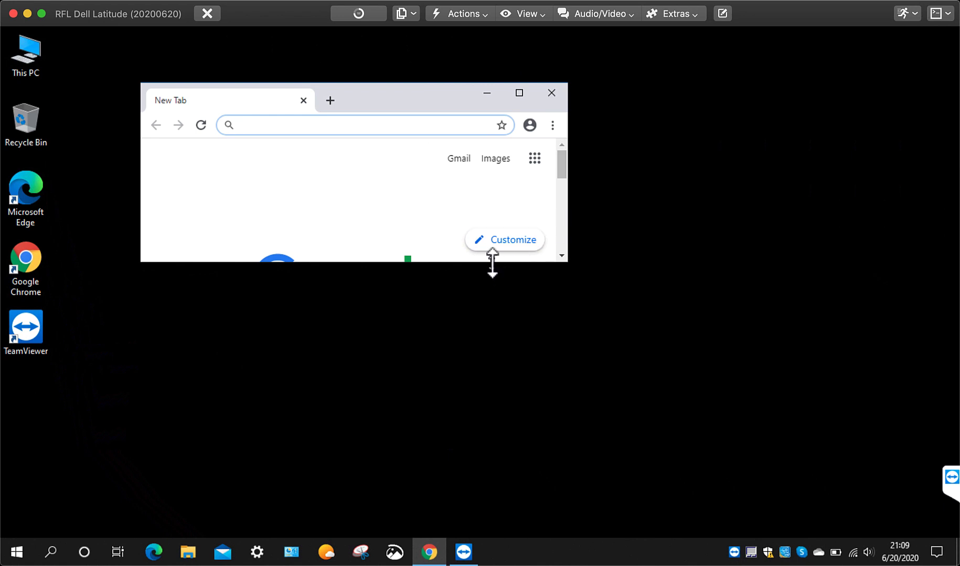
left_click_drag(493, 262, 497, 347)
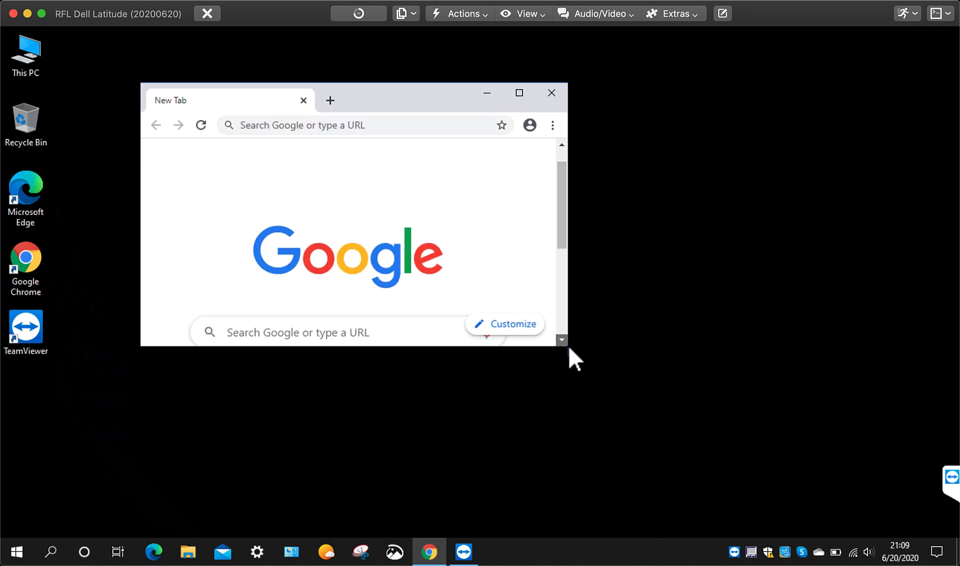
left_click_drag(568, 344, 610, 345)
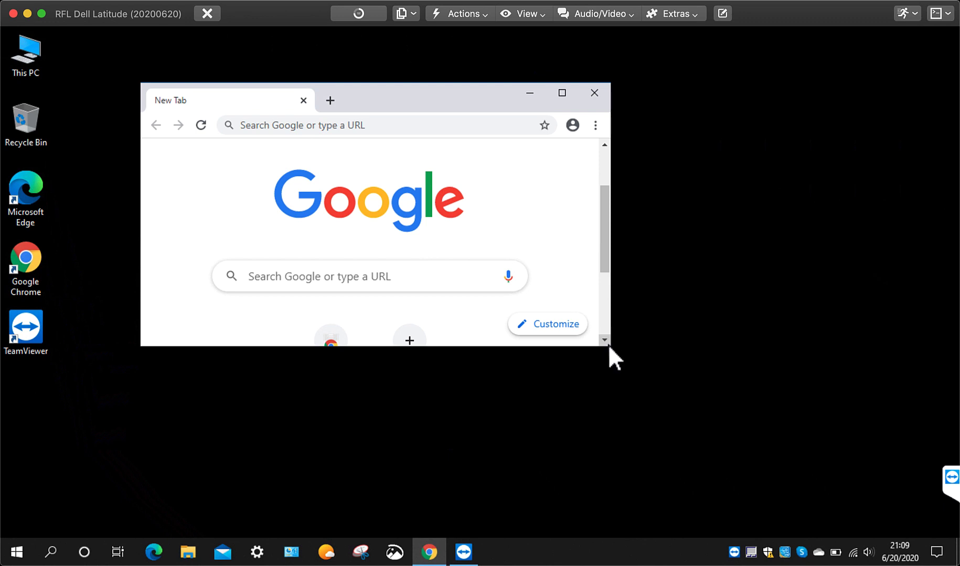
left_click(607, 342)
left_click(604, 340)
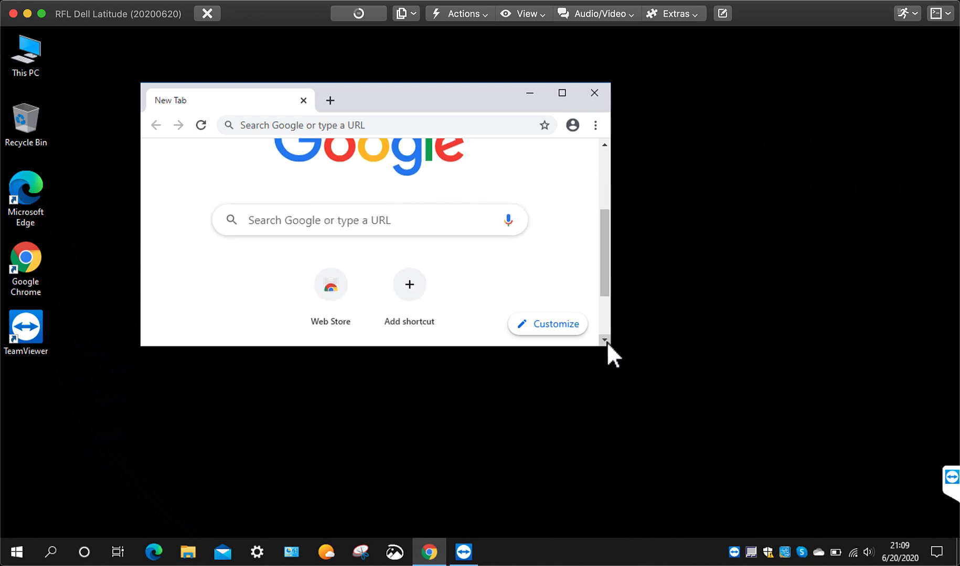
left_click_drag(612, 348, 835, 495)
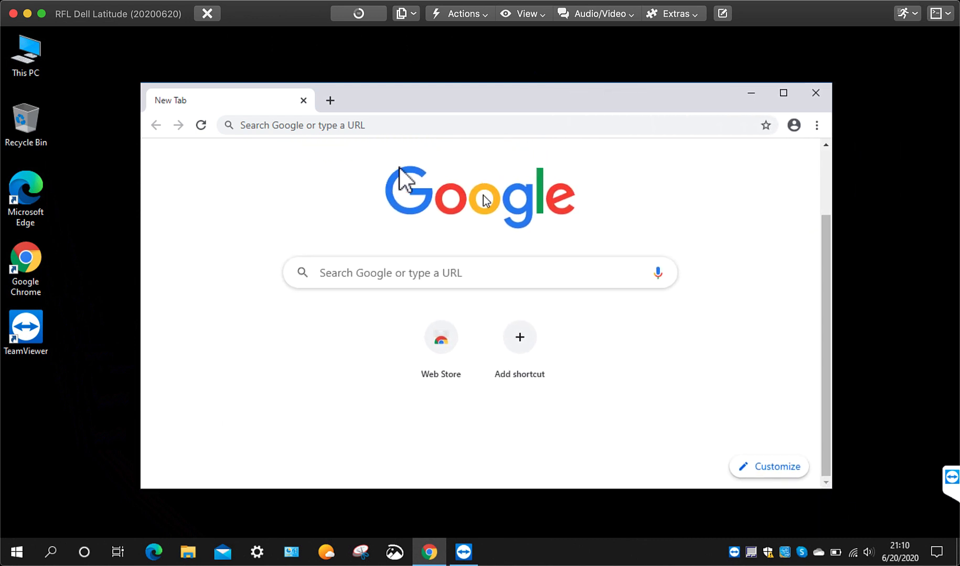
scroll(618, 193, "up", 2)
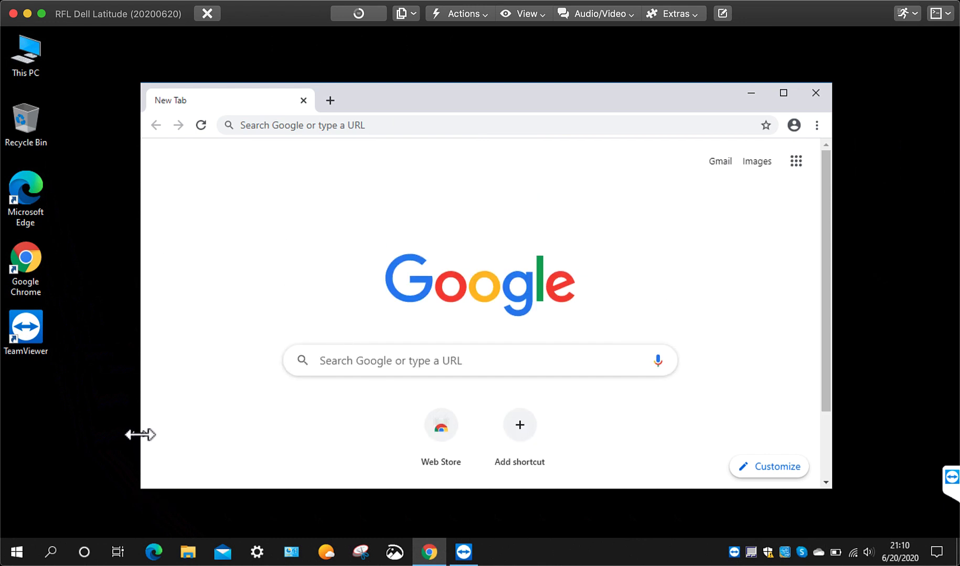
Fine-tune the window's width and height and shift it toward the upper centre
left_click_drag(140, 435, 153, 434)
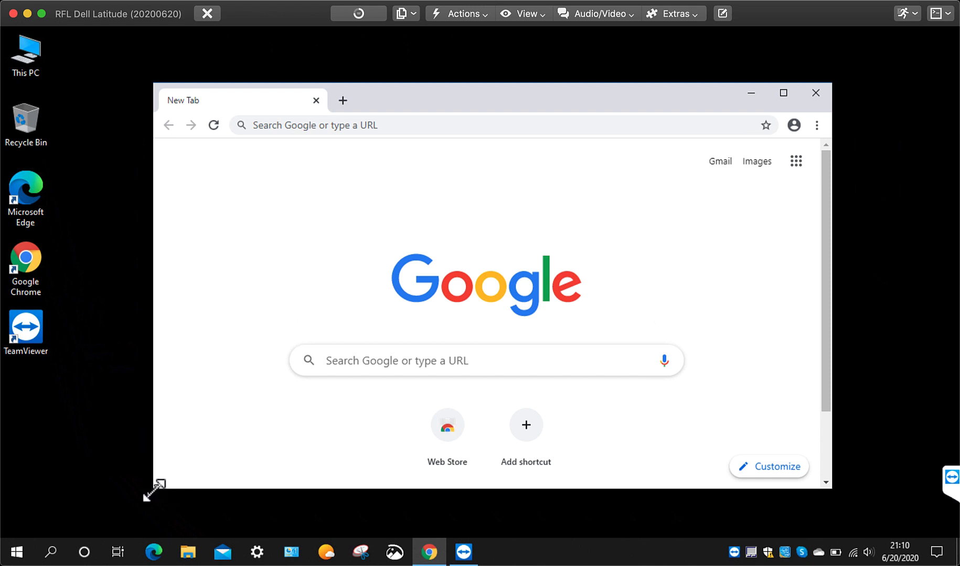
left_click_drag(154, 489, 156, 507)
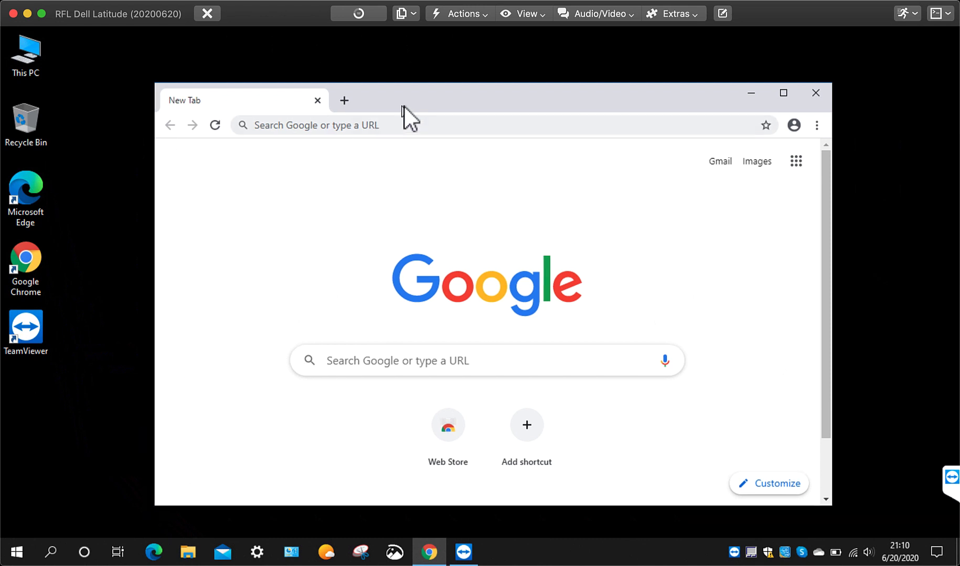
left_click_drag(406, 107, 381, 84)
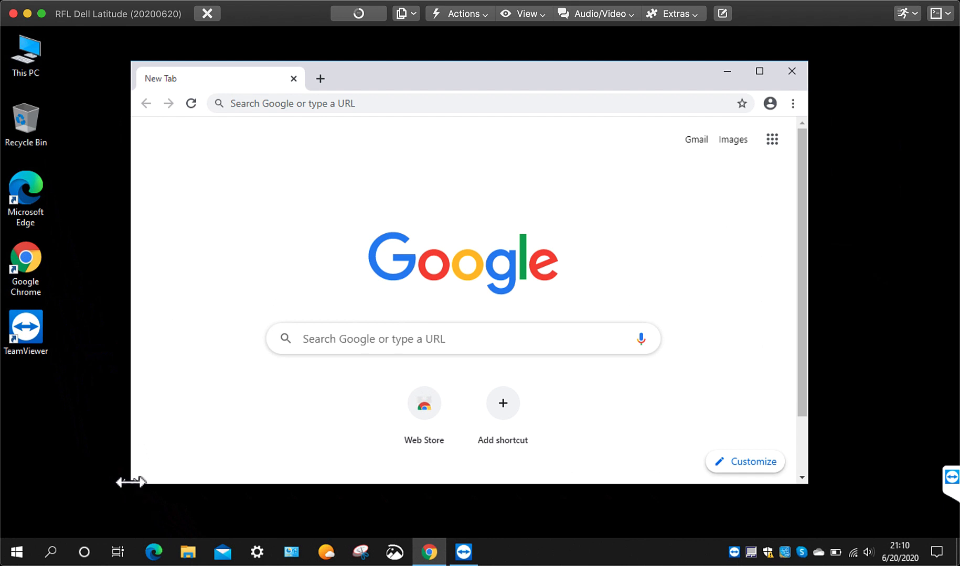
left_click_drag(131, 486, 131, 505)
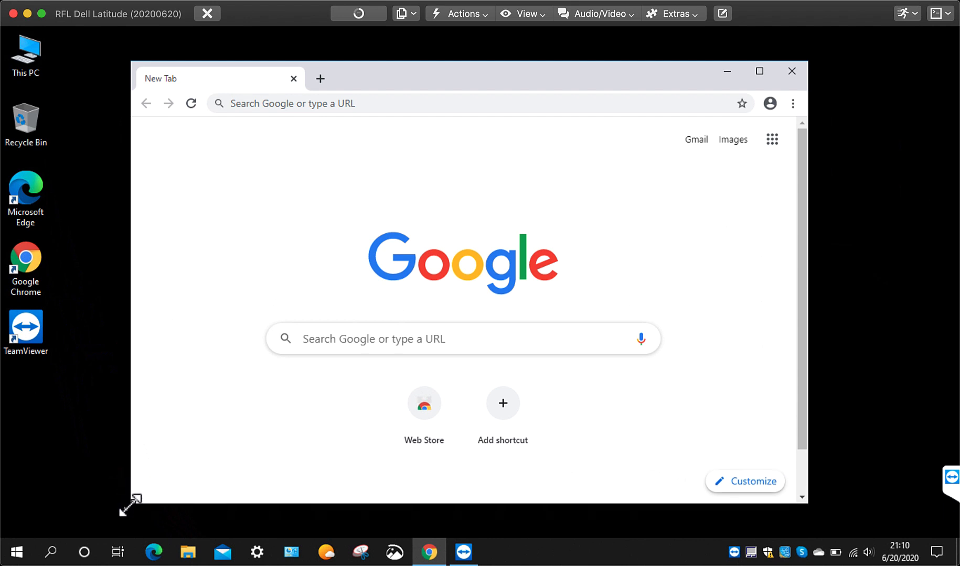
left_click_drag(431, 68, 495, 70)
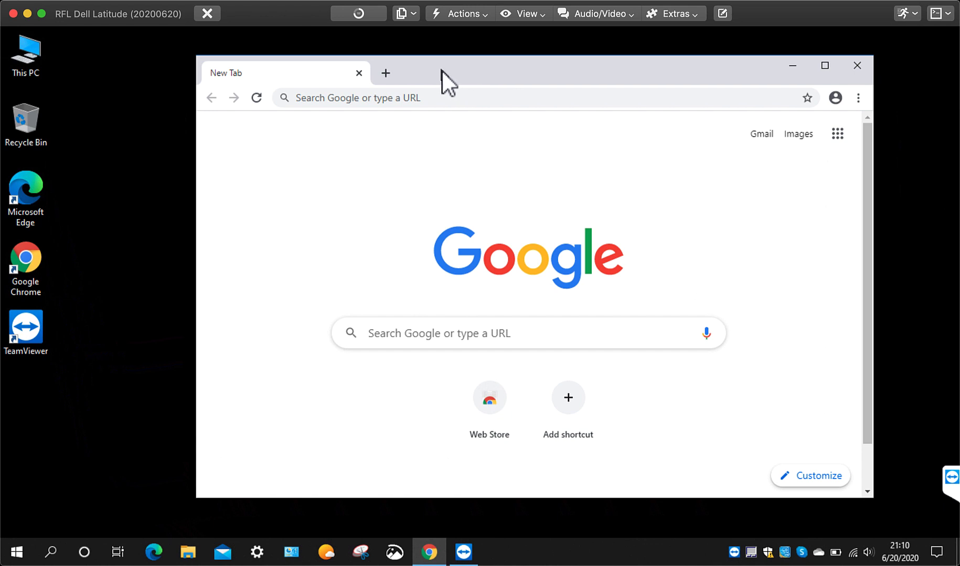
Drag the Chrome window down into the bottom-right corner, mostly off-screen
left_click_drag(443, 72, 472, 90)
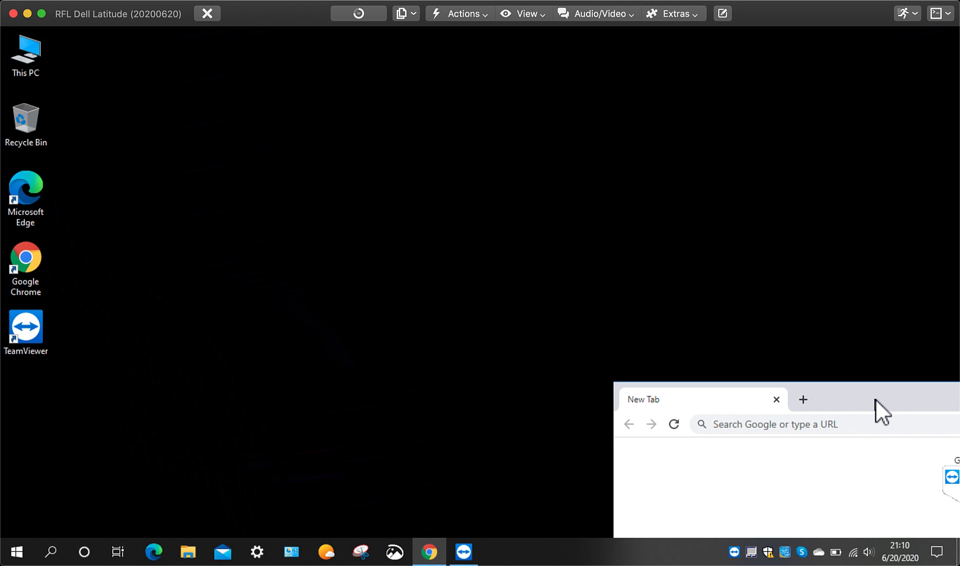
double_click(874, 400)
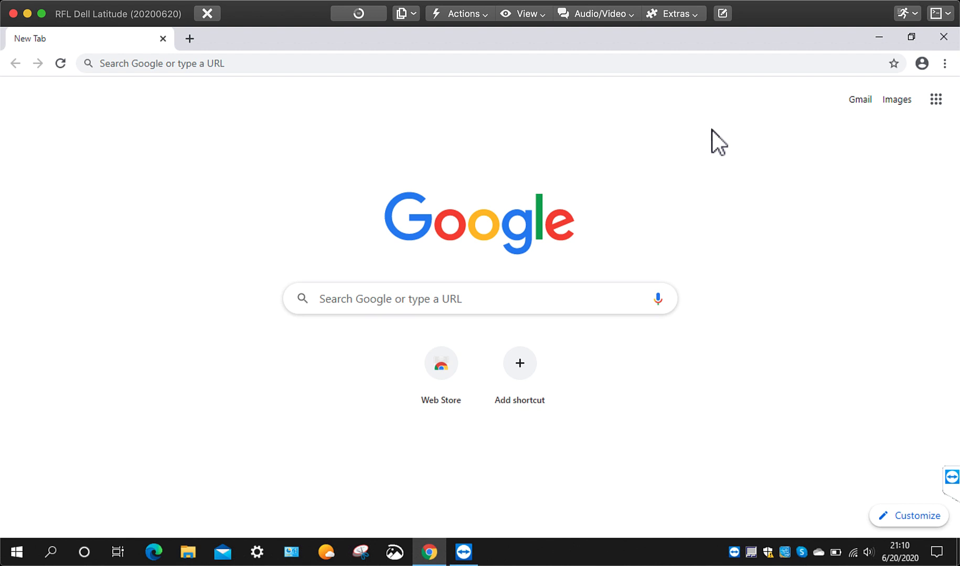
left_click(911, 36)
left_click_drag(904, 410, 712, 201)
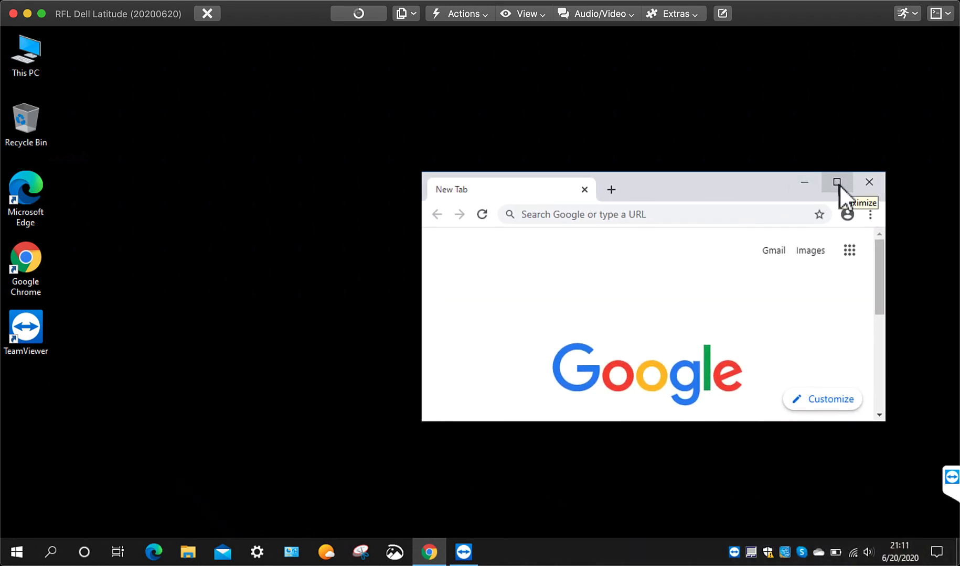
left_click(838, 185)
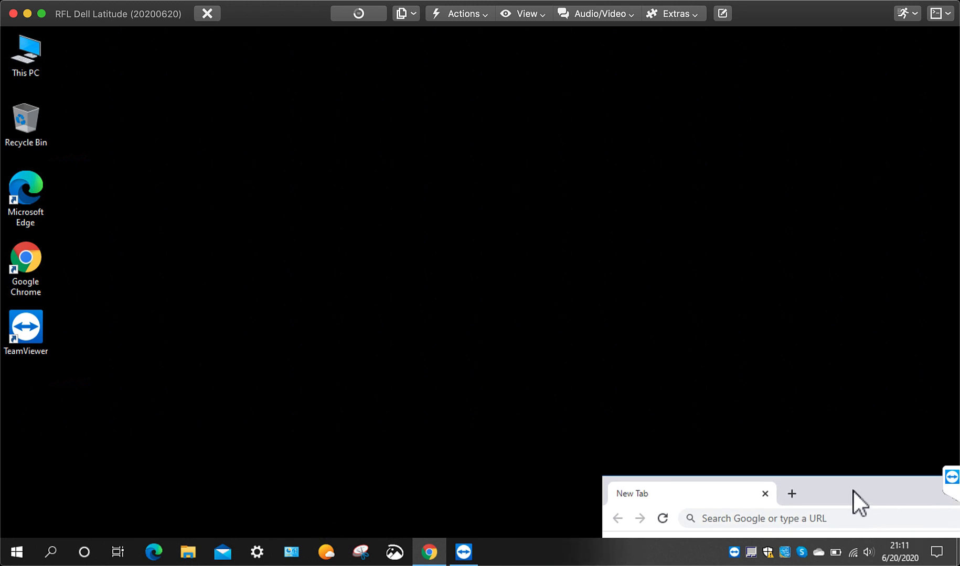
Maximize and restore the window, move it to the top-left, then enlarge it from the corner
double_click(852, 491)
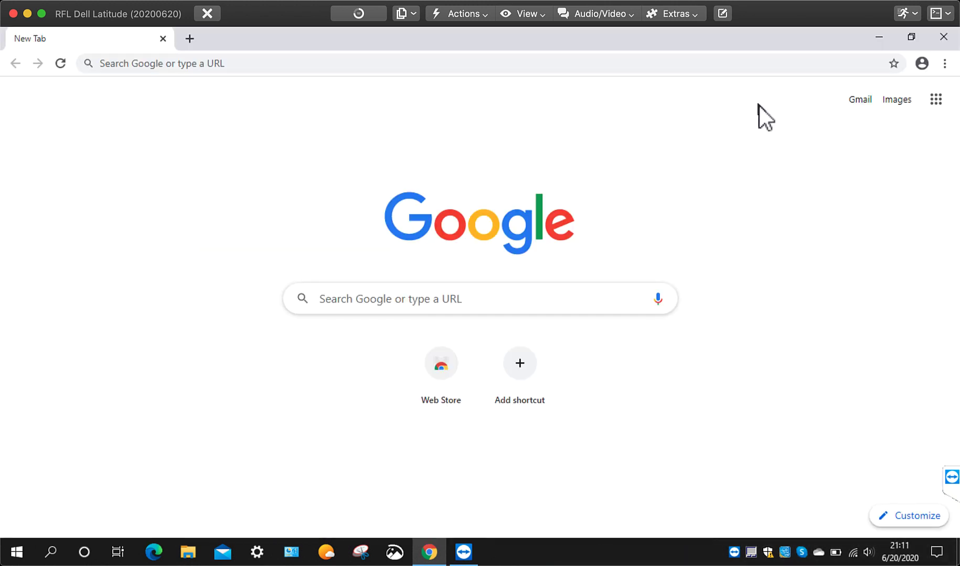
double_click(733, 40)
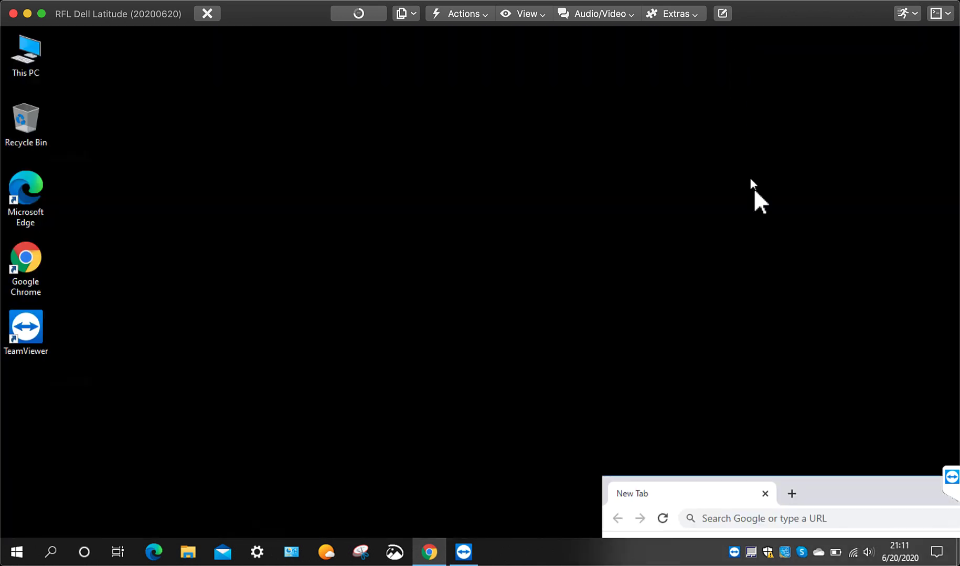
left_click_drag(863, 490, 354, 60)
left_click_drag(553, 302, 866, 506)
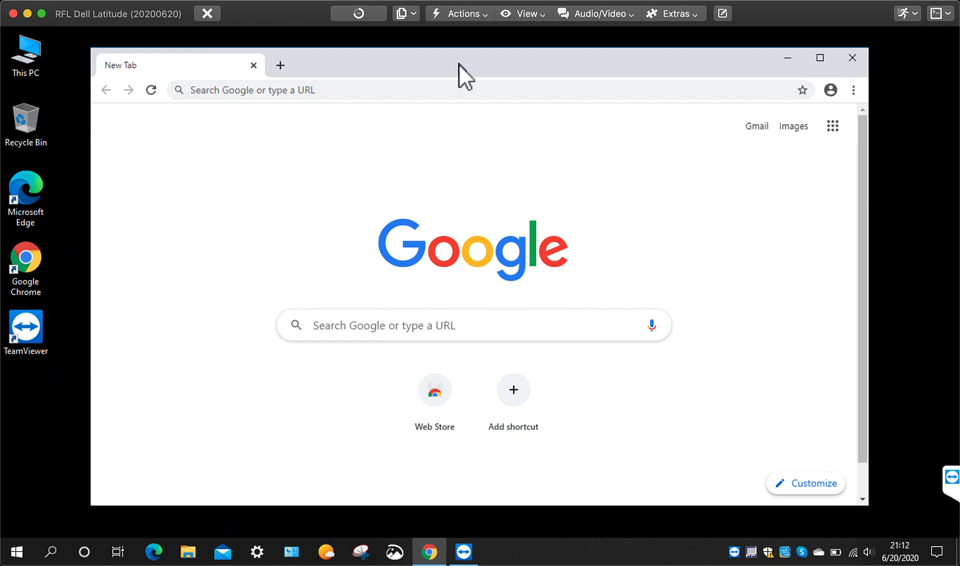
Nudge the window a little right and down so it sits centred on the desktop
left_click_drag(462, 65, 478, 69)
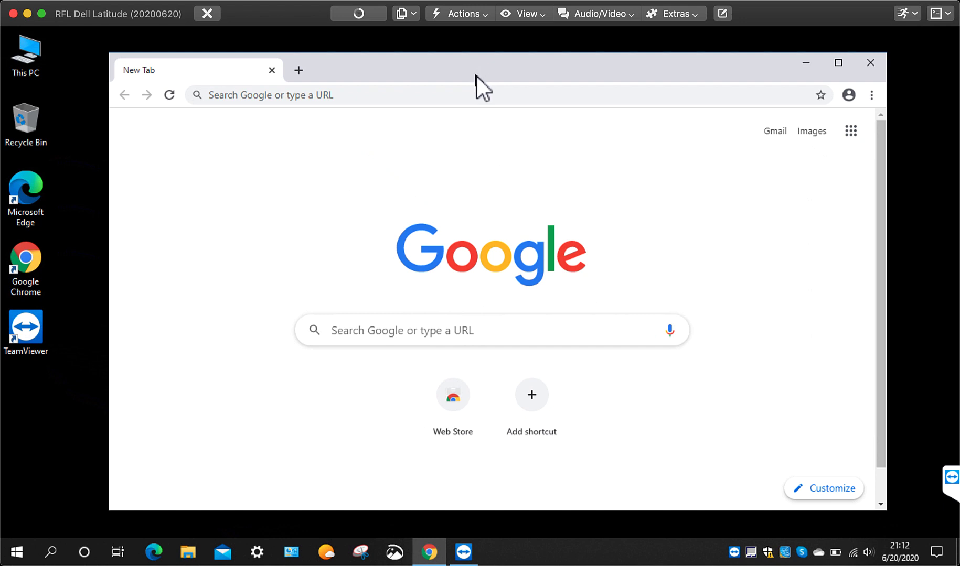
mouse_move(456, 67)
left_mouse_down()
mouse_move(494, 69)
mouse_move(469, 67)
left_mouse_up()
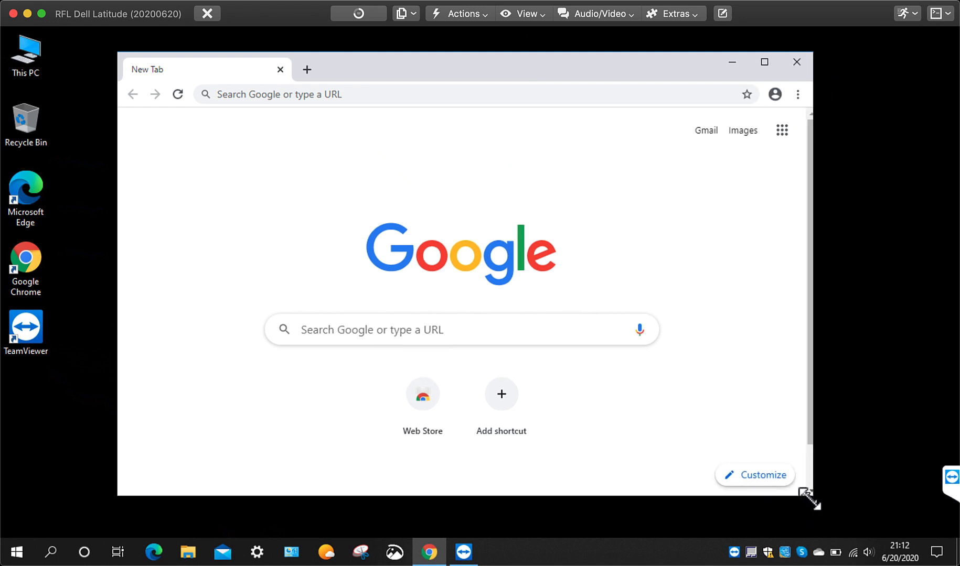
left_click_drag(467, 60, 503, 80)
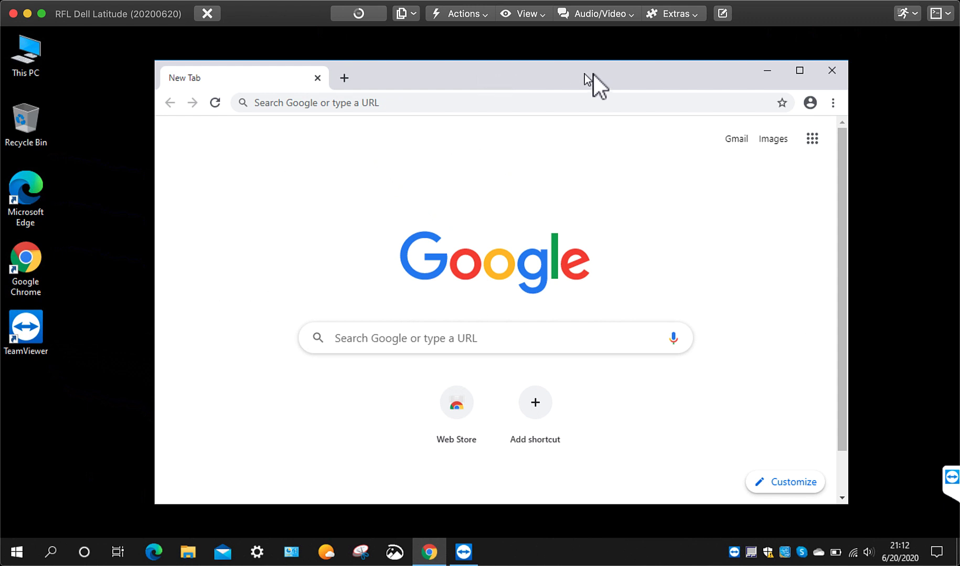
left_click(797, 69)
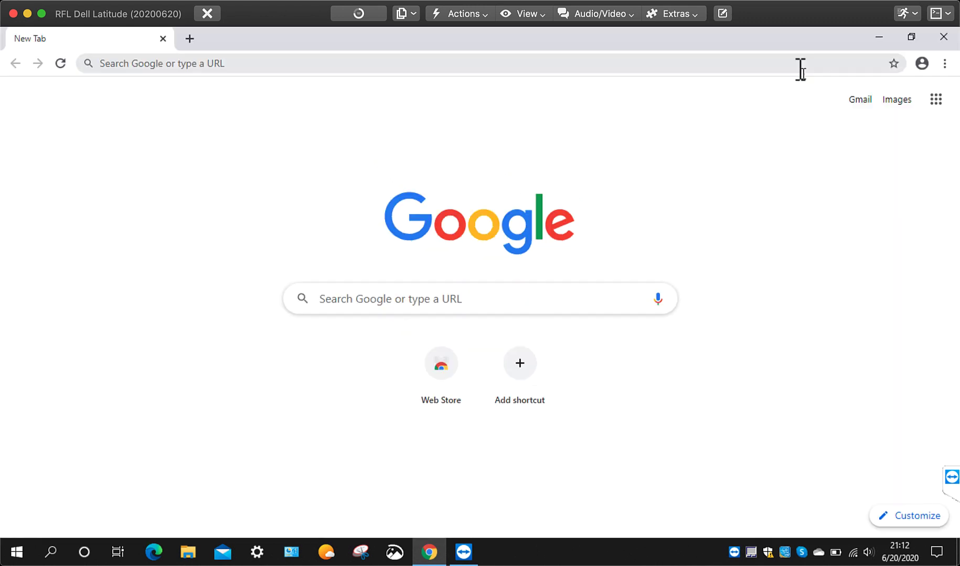
left_click(911, 38)
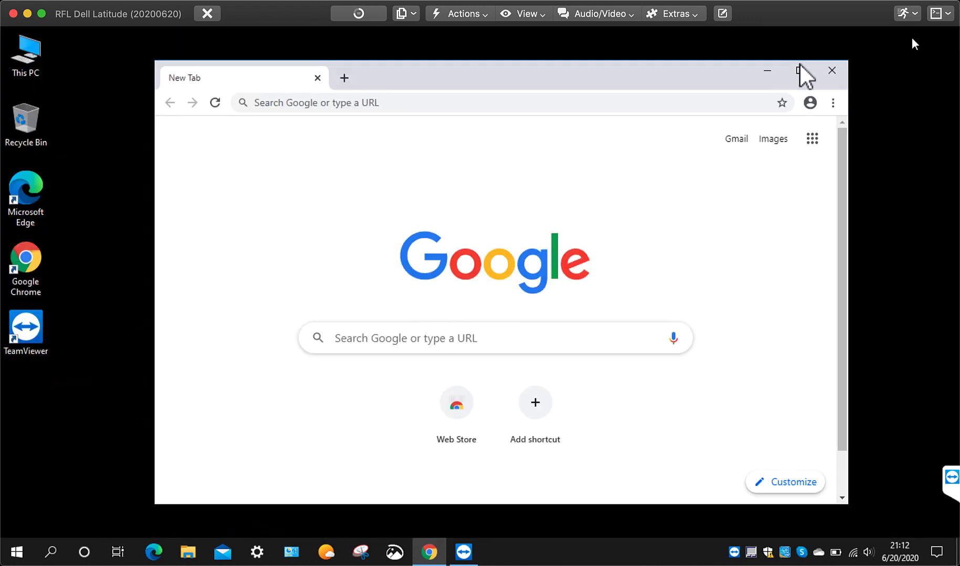
left_click(766, 71)
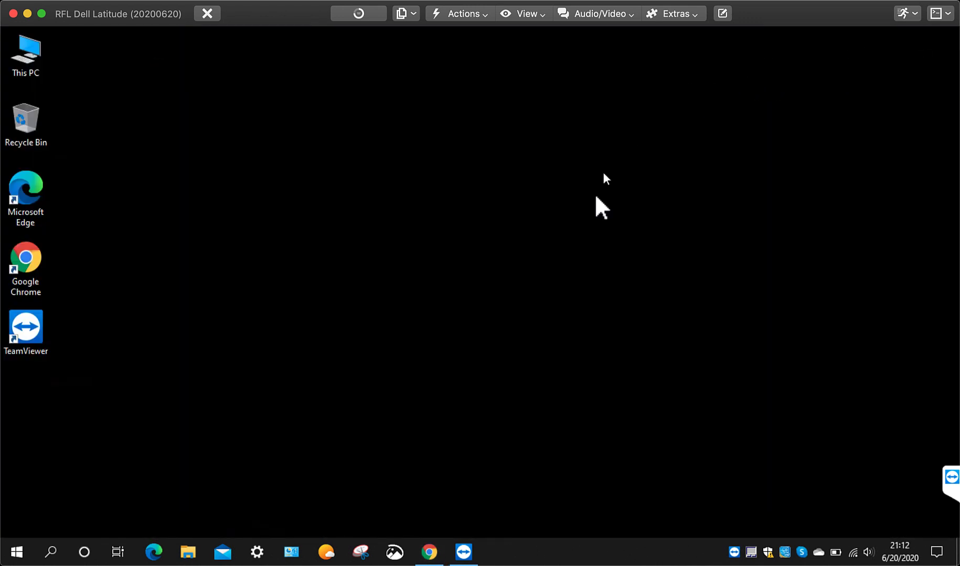
left_click(428, 554)
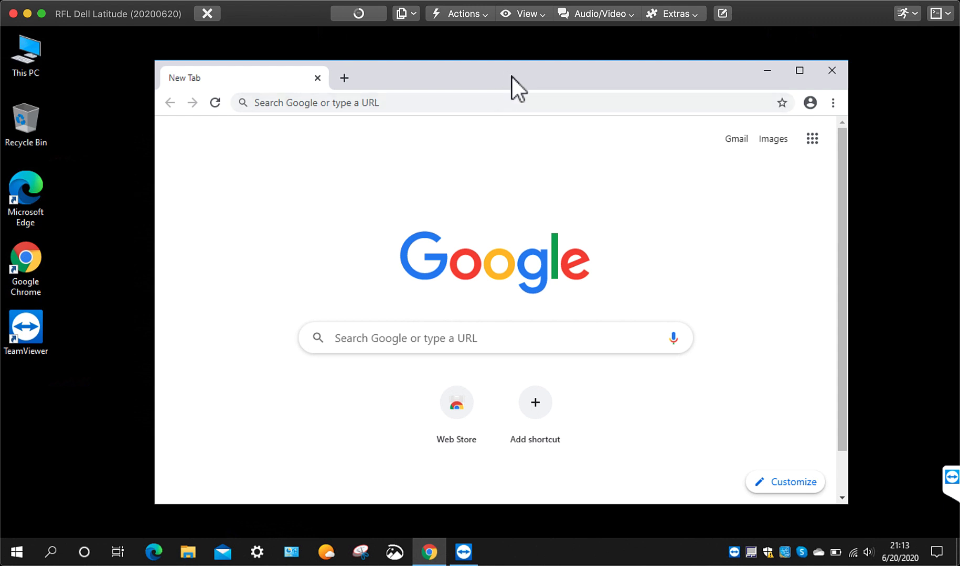
Move the window slightly up and to the left by its title bar
left_click_drag(515, 79, 481, 73)
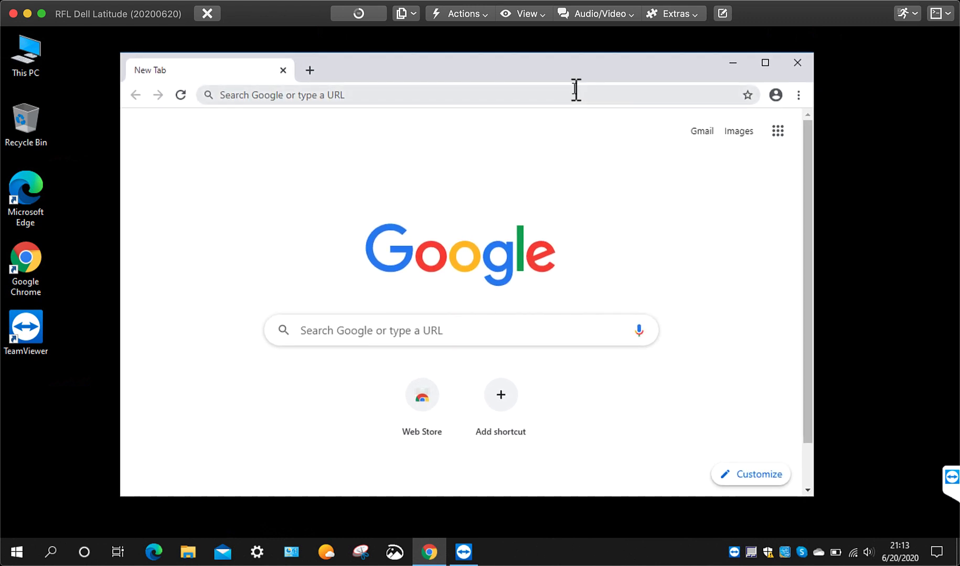